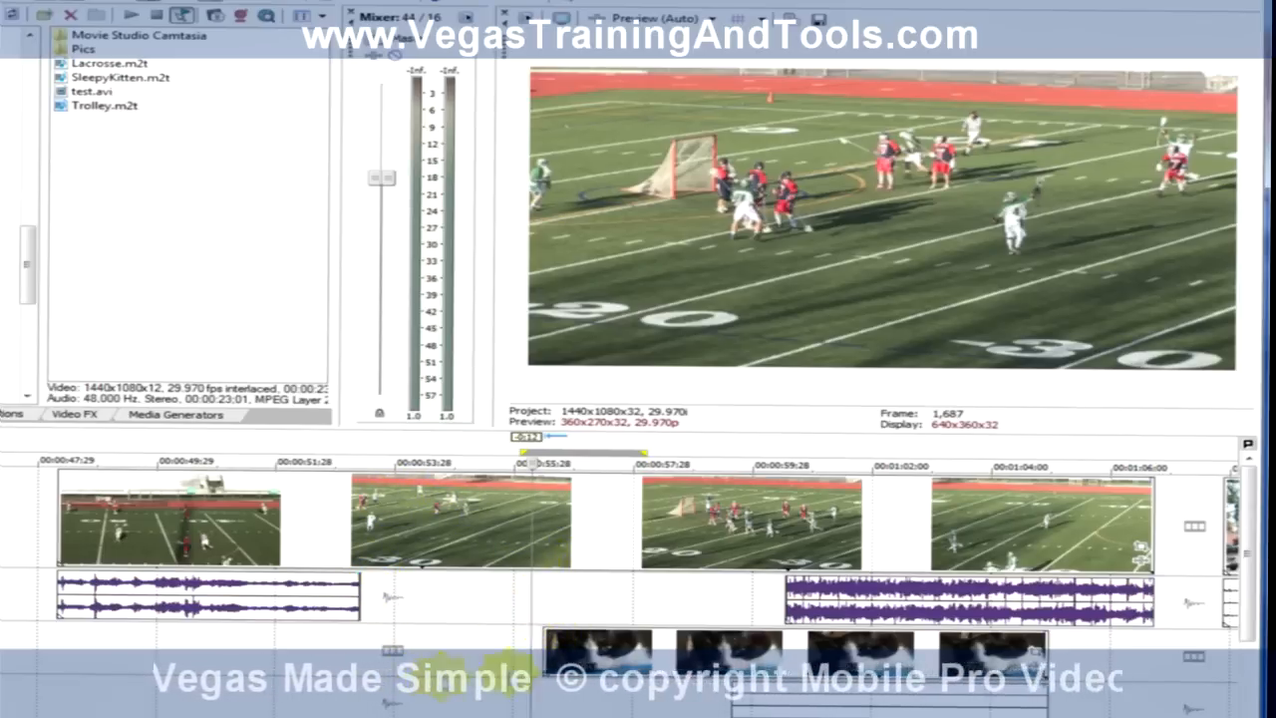
Step: Split the lacrosse video clip at frame 1,794 and delete the part after the split
drag(284, 446, 750, 436)
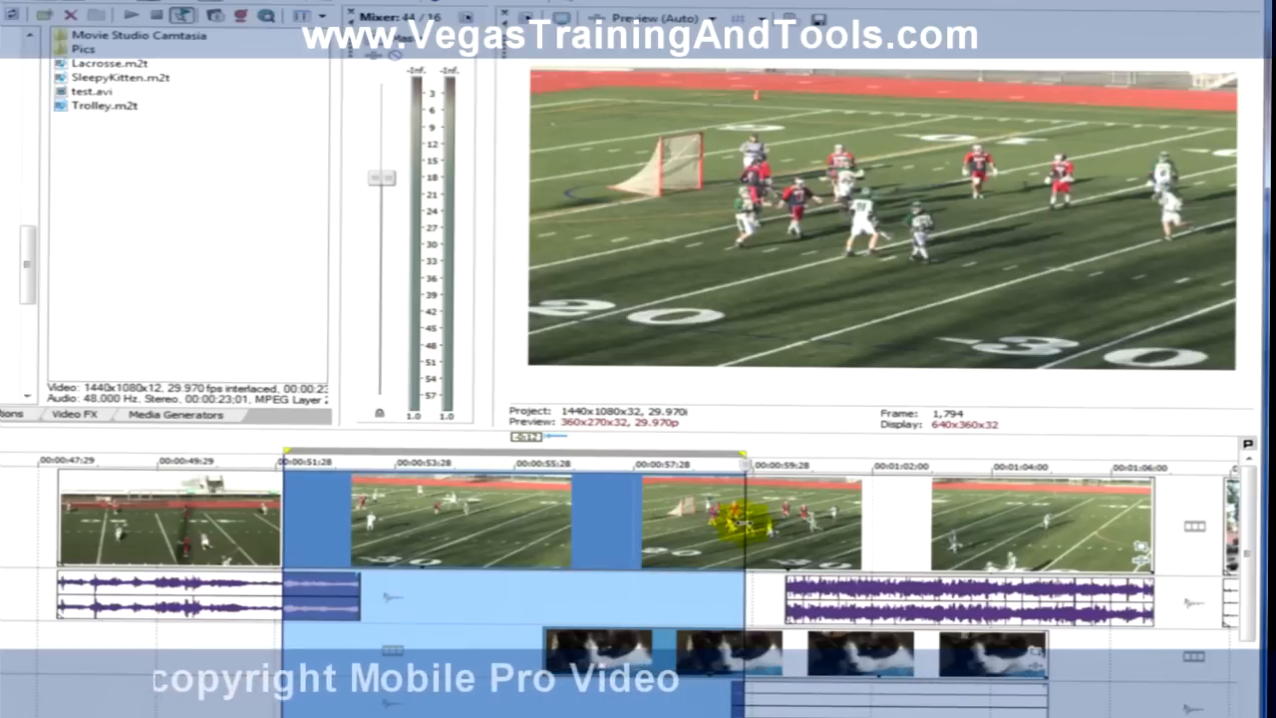
click(745, 528)
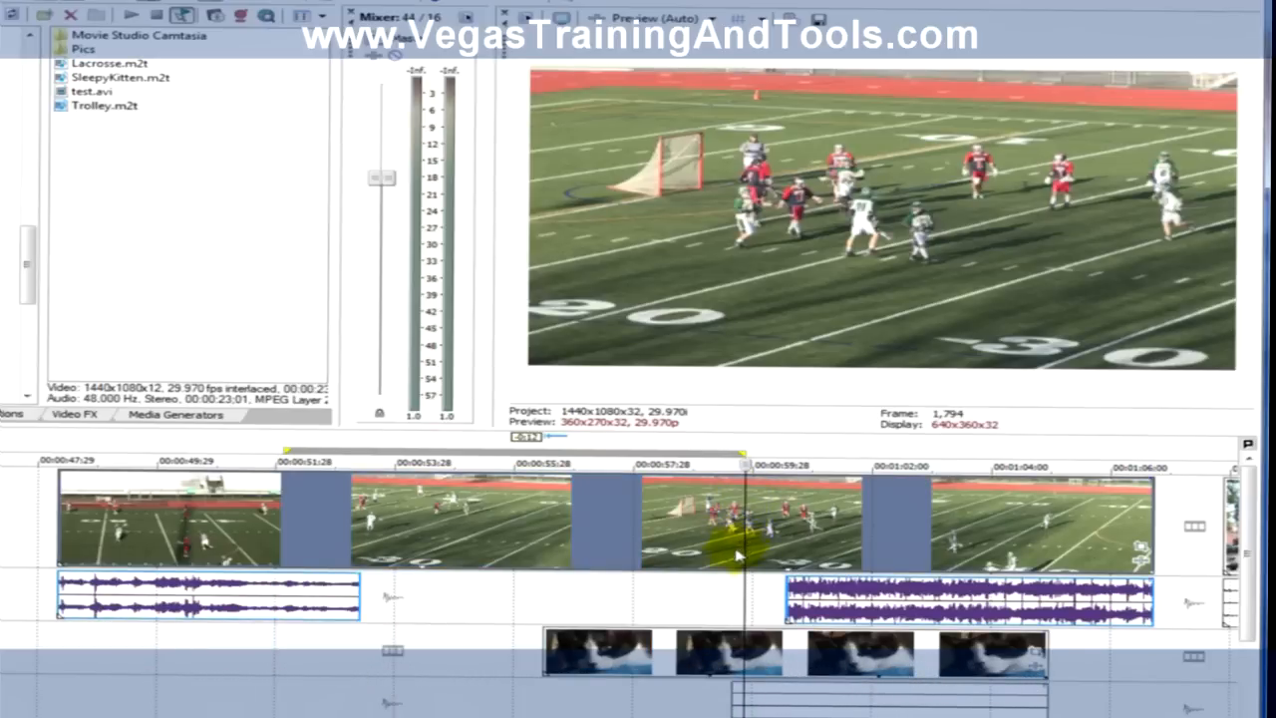
key(s)
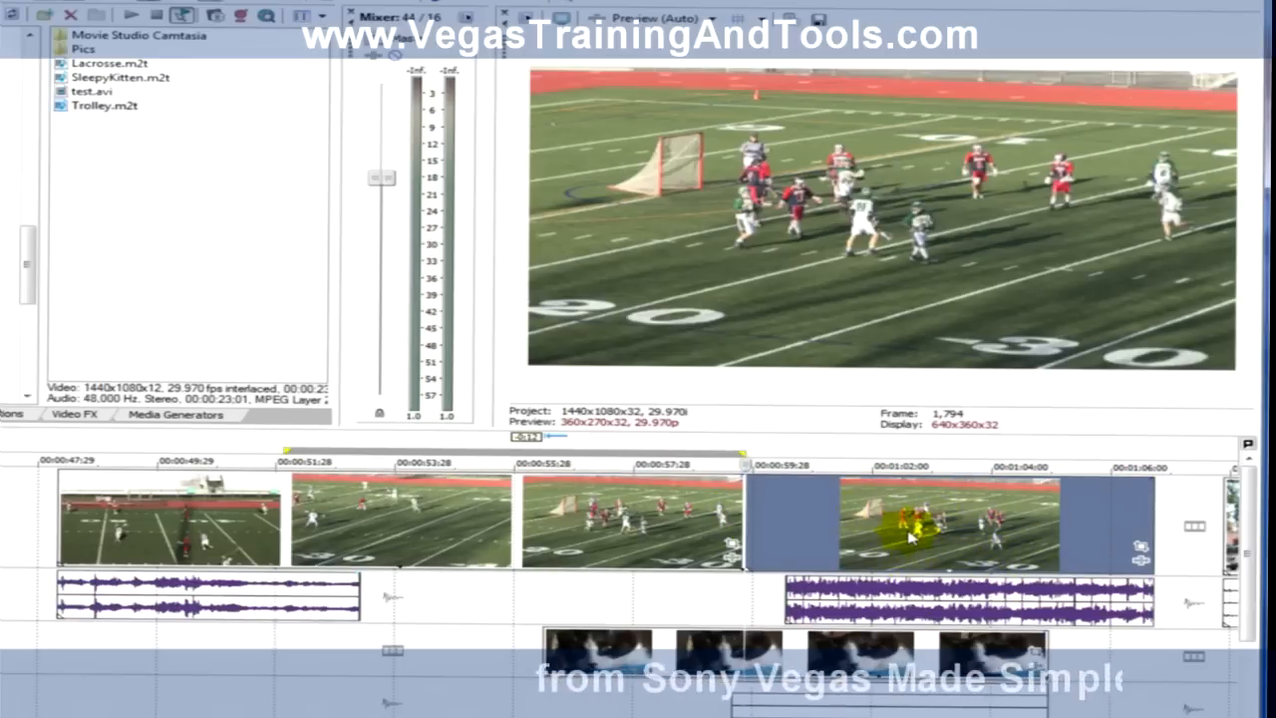
key(Delete)
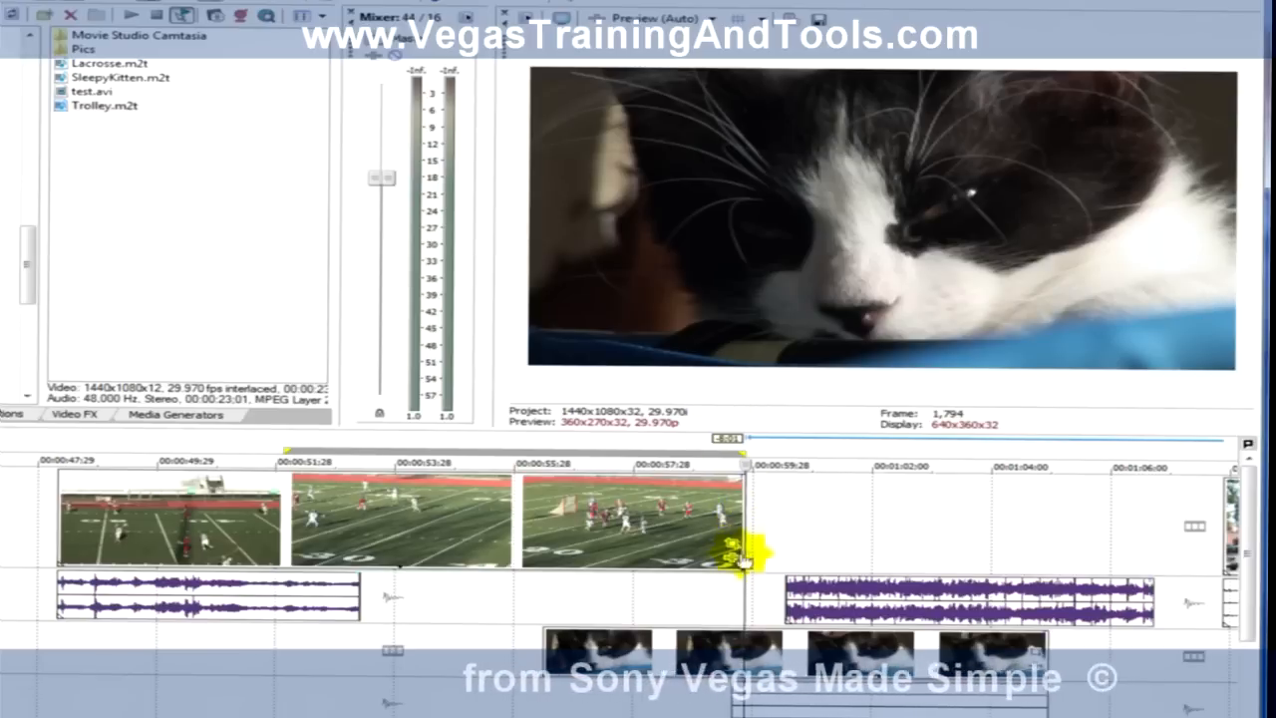
click(892, 594)
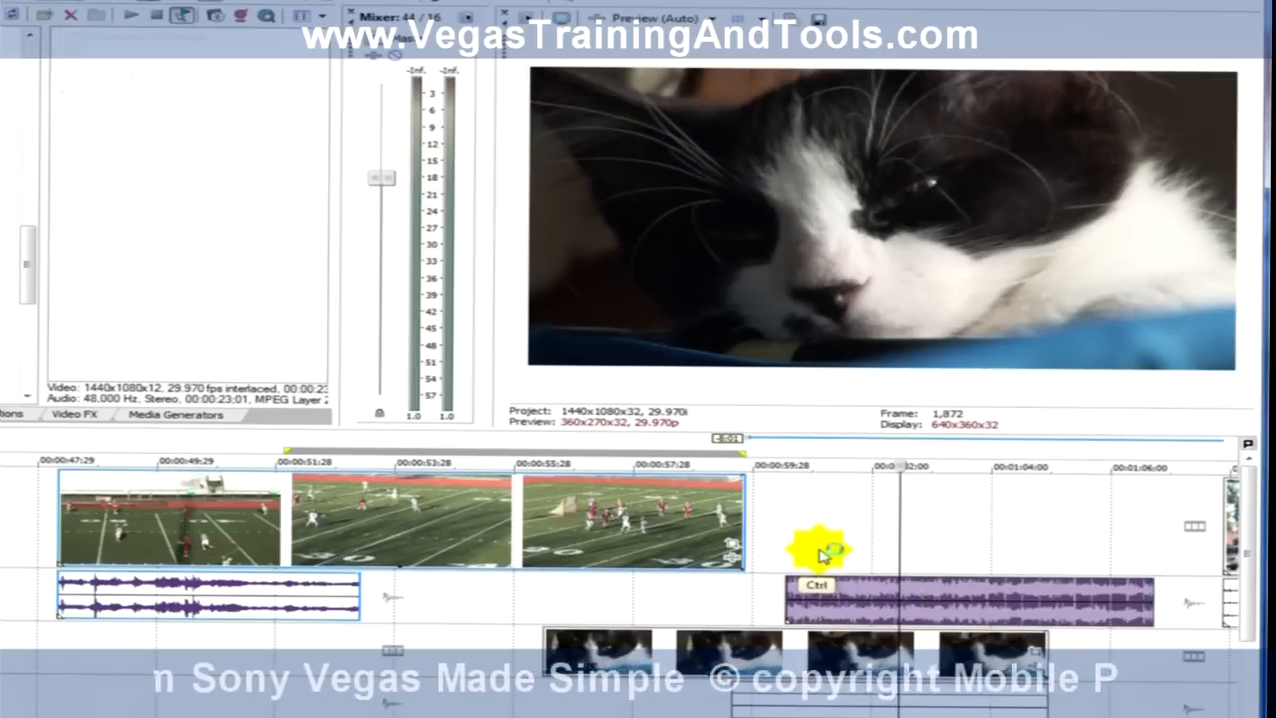
Step: Undo the deletion and the split of the lacrosse clip
key(ctrl+z)
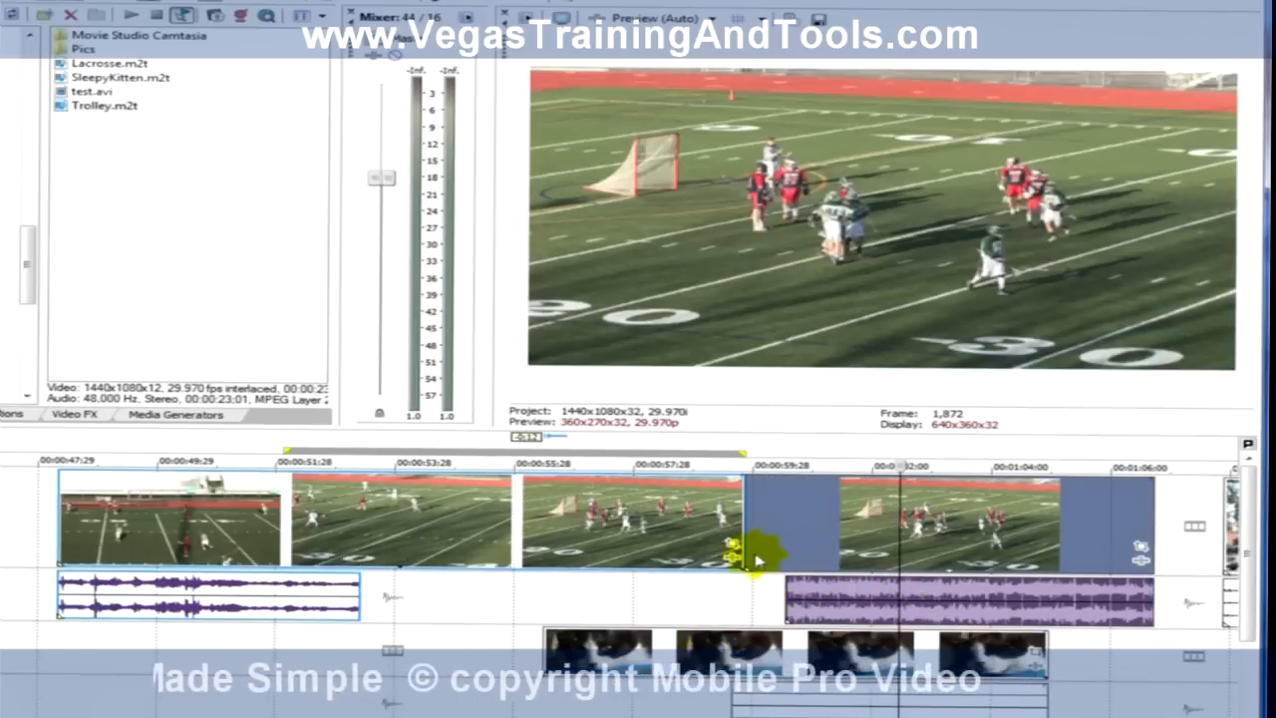
key(ctrl+z)
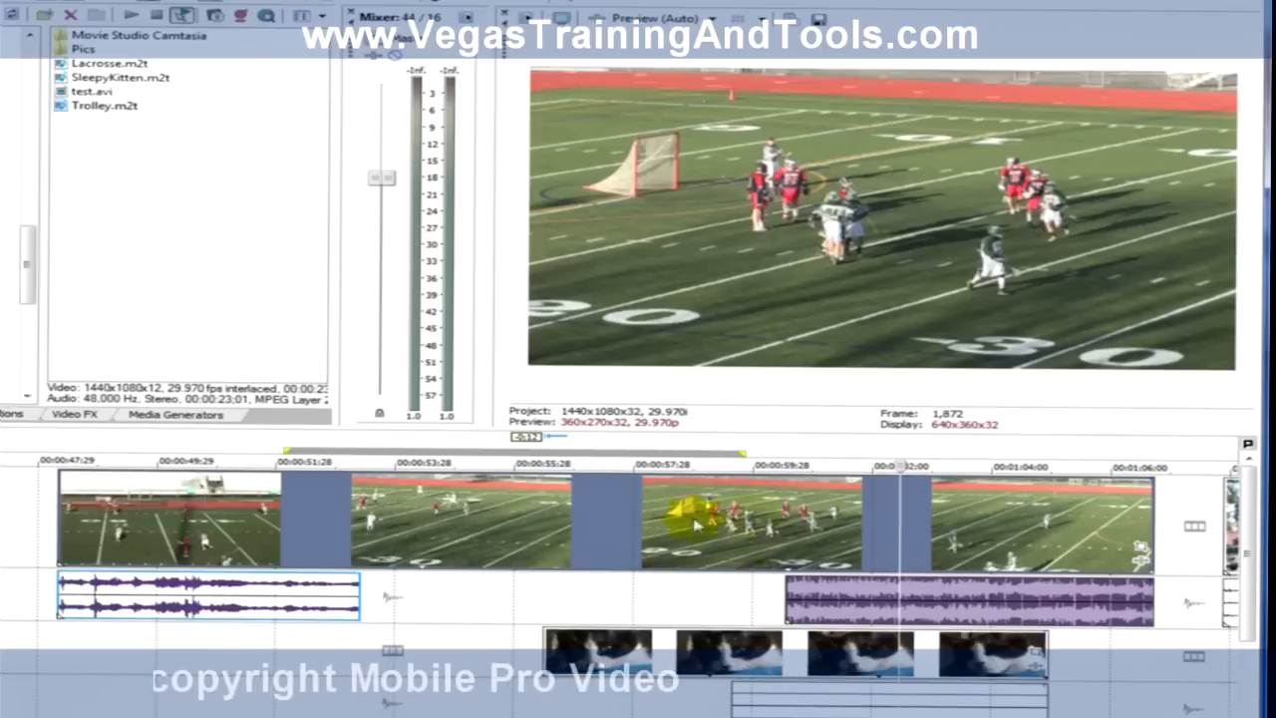
Step: Place the playhead at frame 1,788 in the lacrosse clip and trim the clip's end back to it
drag(521, 596, 728, 591)
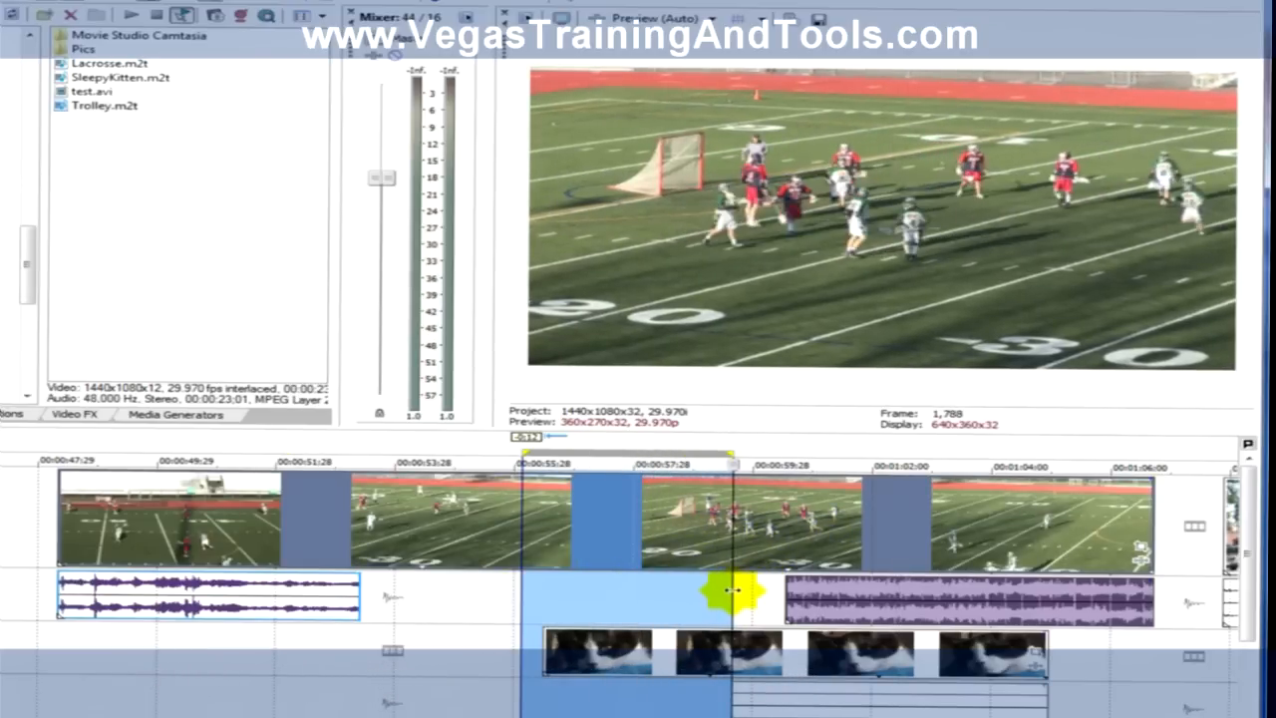
double_click(733, 596)
click(734, 595)
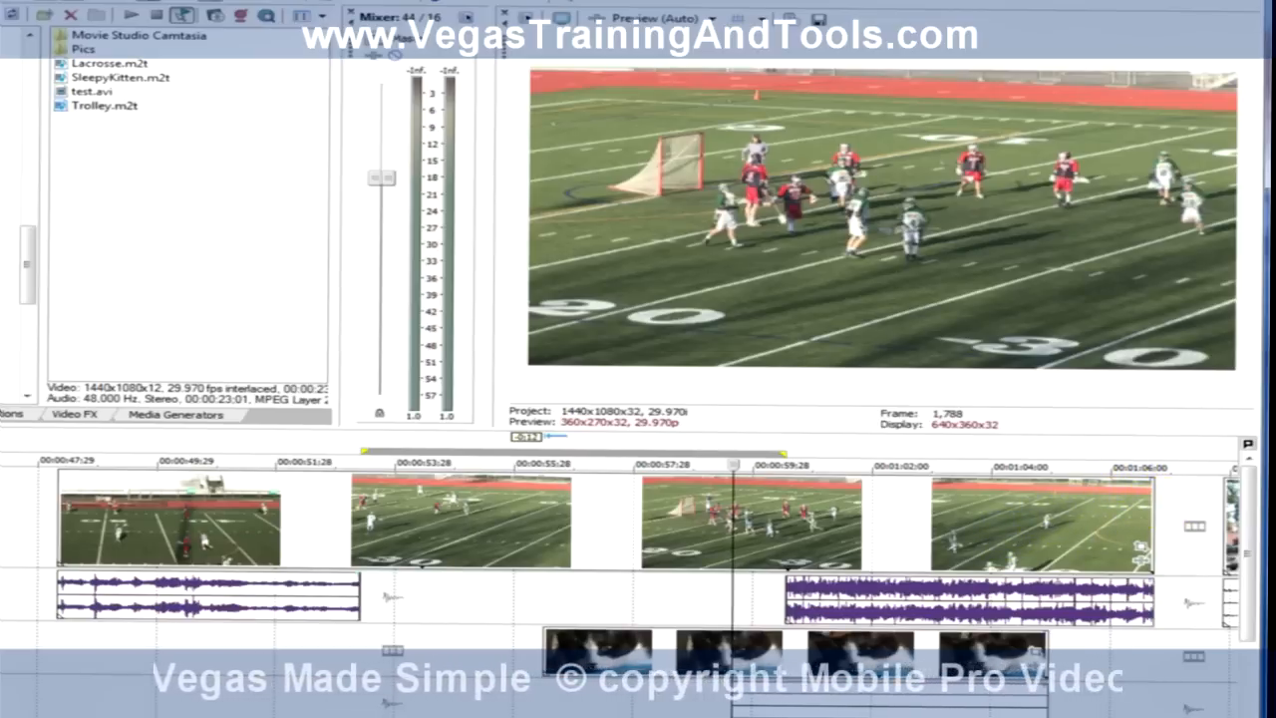
scroll(621, 568, right, 4)
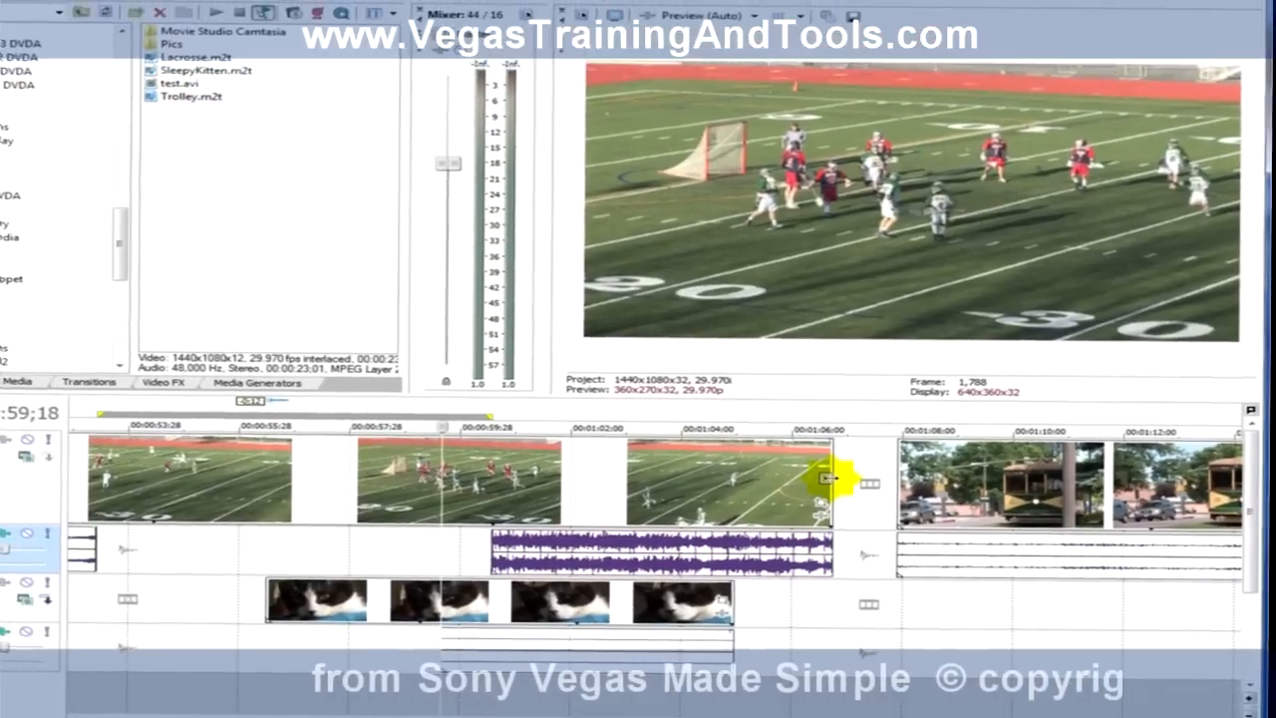
drag(826, 478, 442, 470)
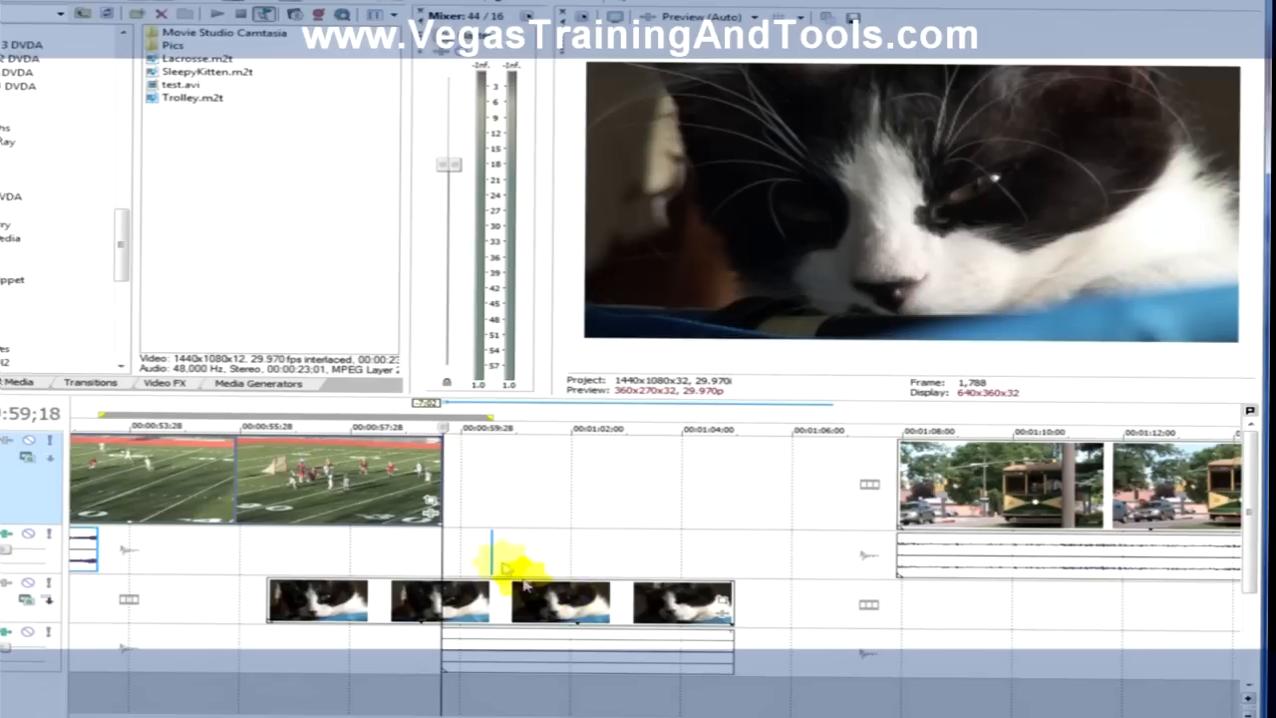
click(490, 558)
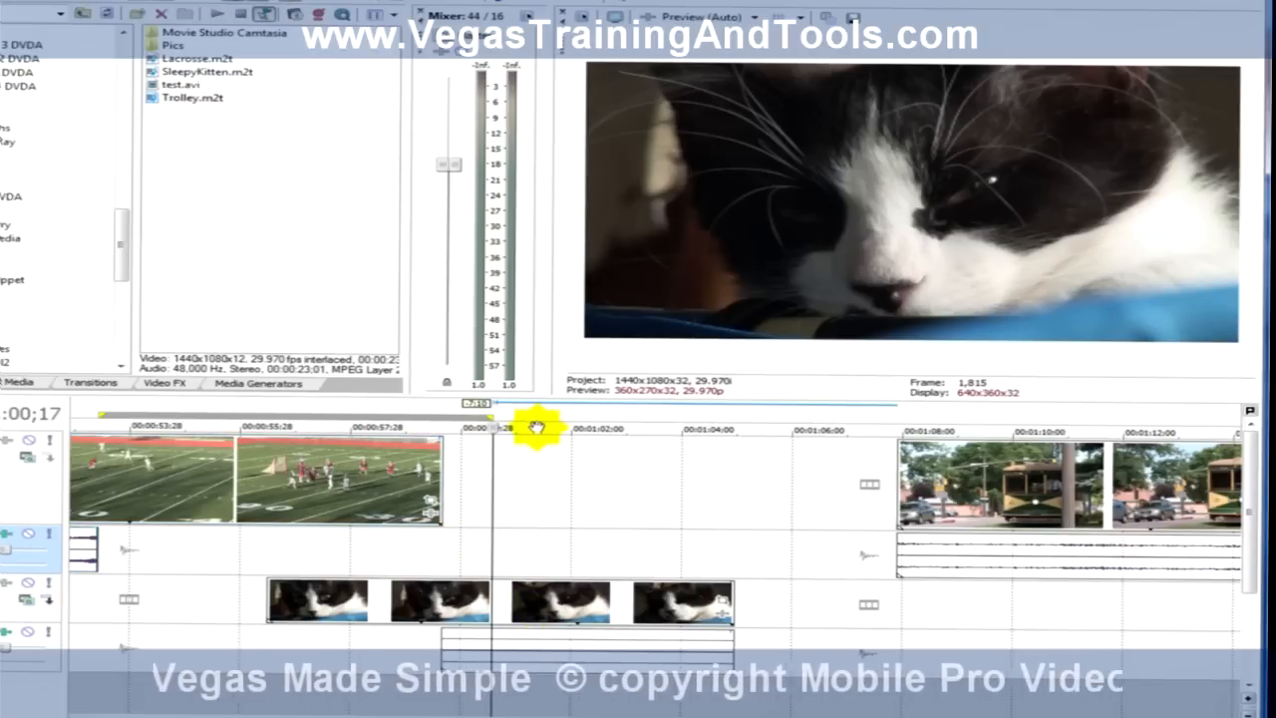
Step: Extend the lacrosse clip's end beyond its source footage and pull it back 21 frames to where the footage ends
drag(442, 481, 853, 466)
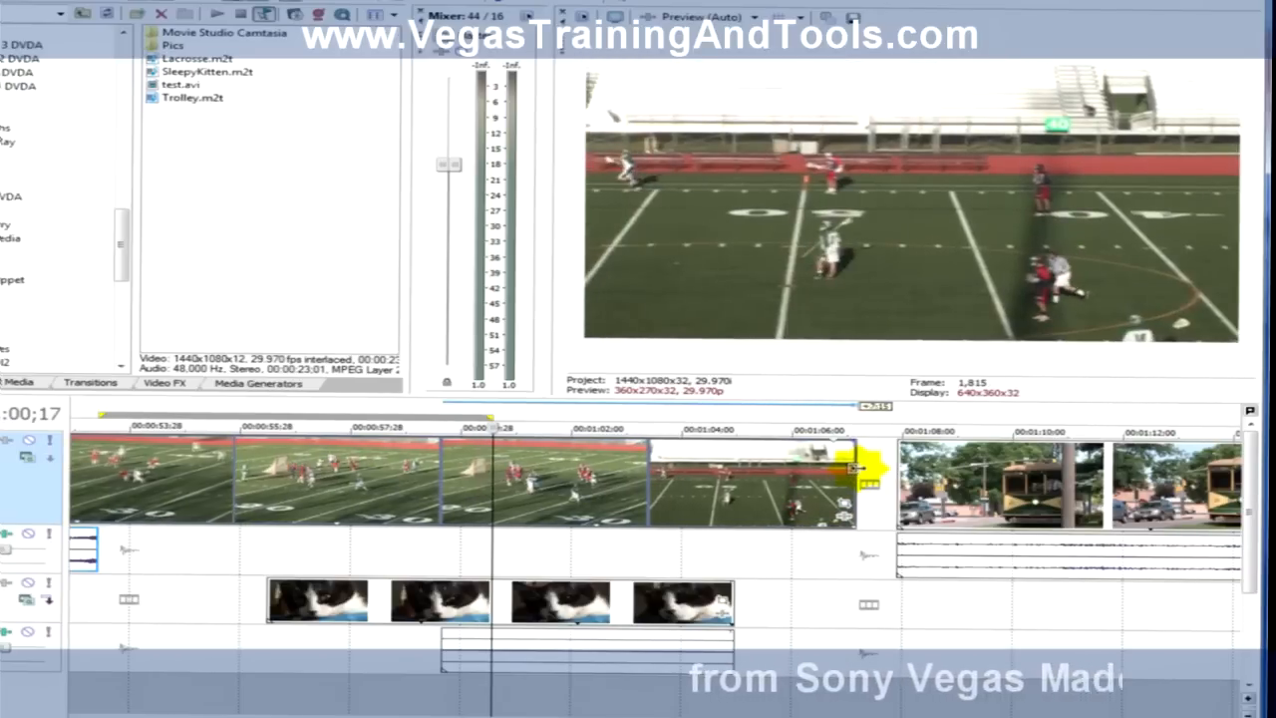
mouse_move(849, 469)
mouse_down()
mouse_move(829, 473)
mouse_move(866, 468)
mouse_move(849, 474)
mouse_up()
drag(871, 432, 594, 433)
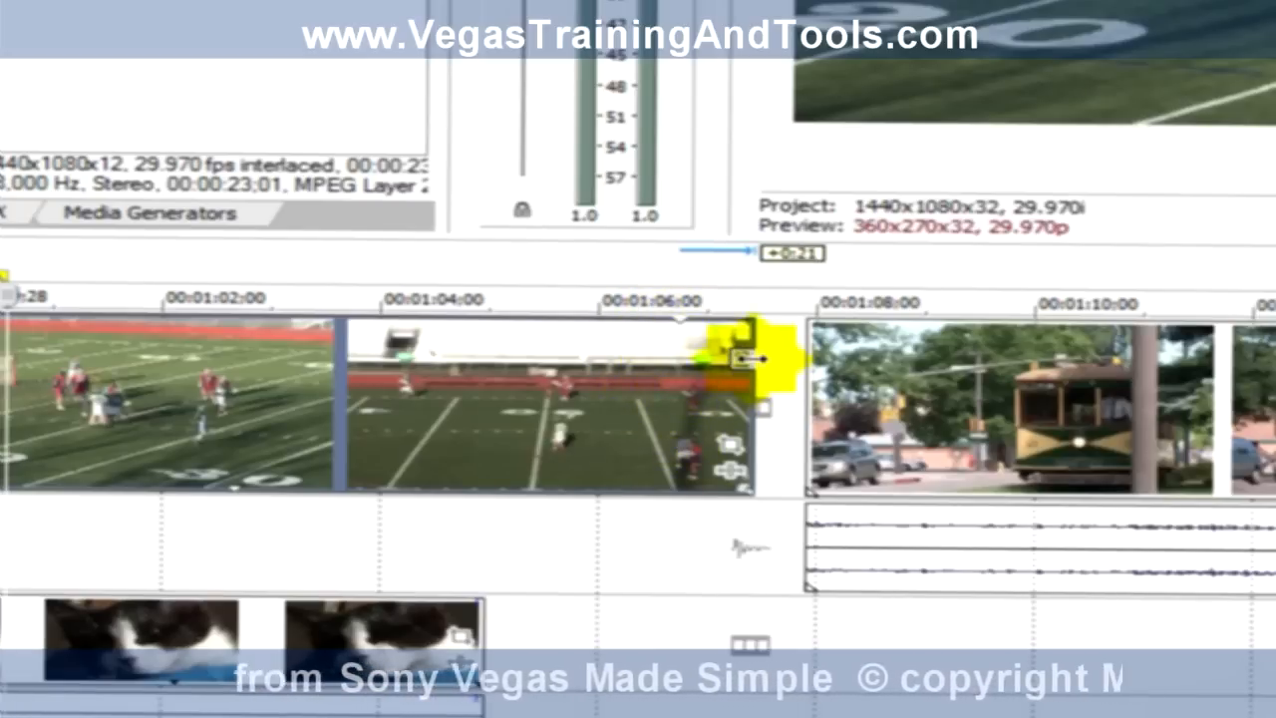
drag(748, 357, 688, 359)
click(478, 589)
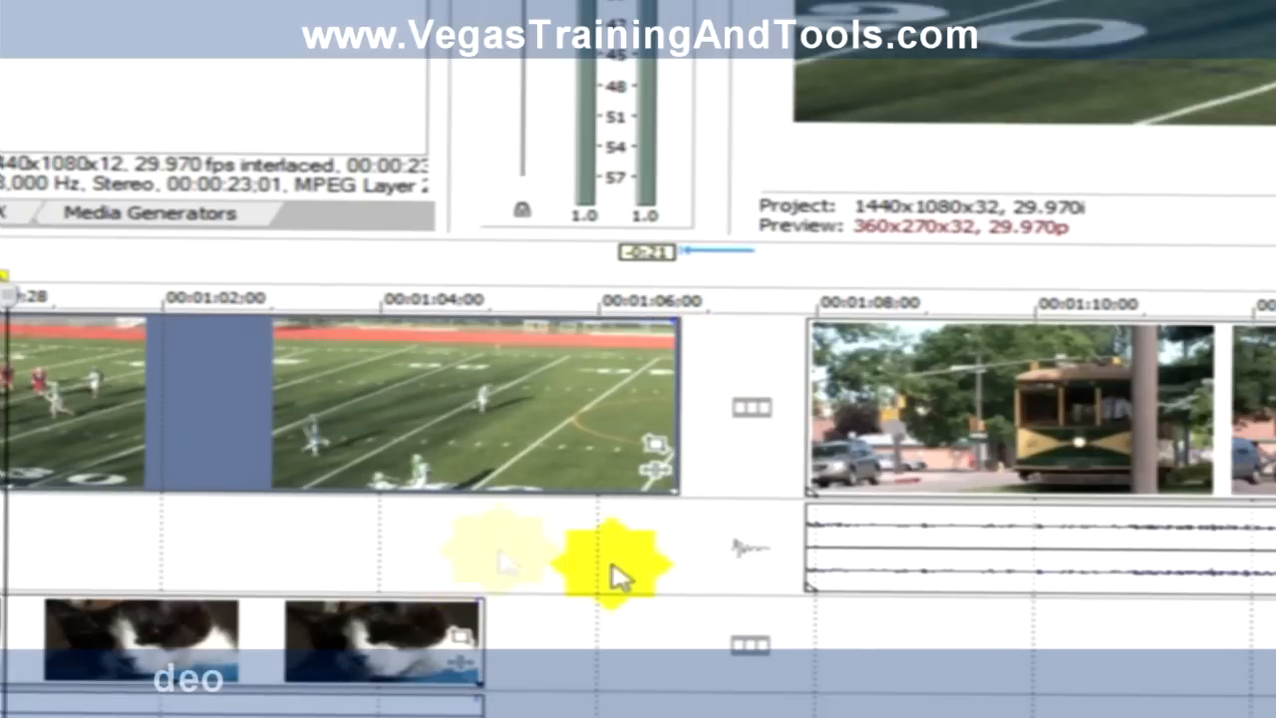
Step: Trim the start of the lacrosse video inward by 1:27 and return it to its original position
scroll(638, 489, left, 15)
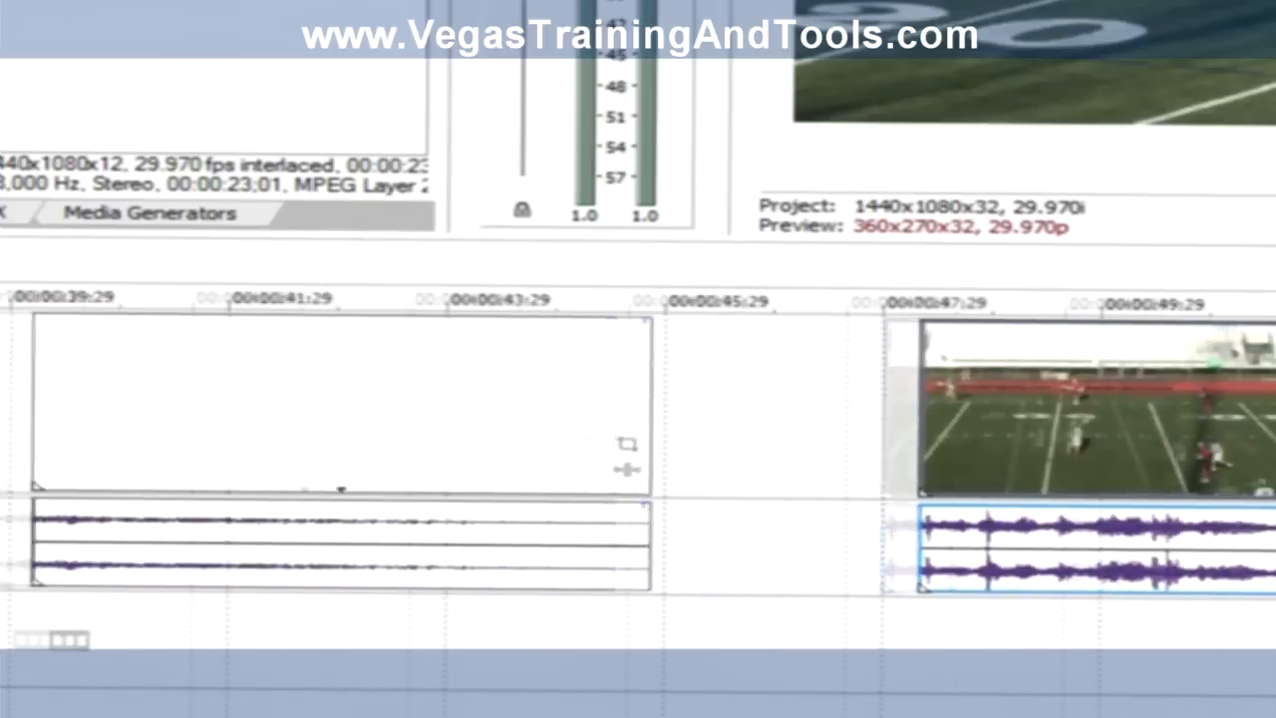
scroll(638, 489, right, 3)
scroll(638, 489, right, 1)
click(512, 594)
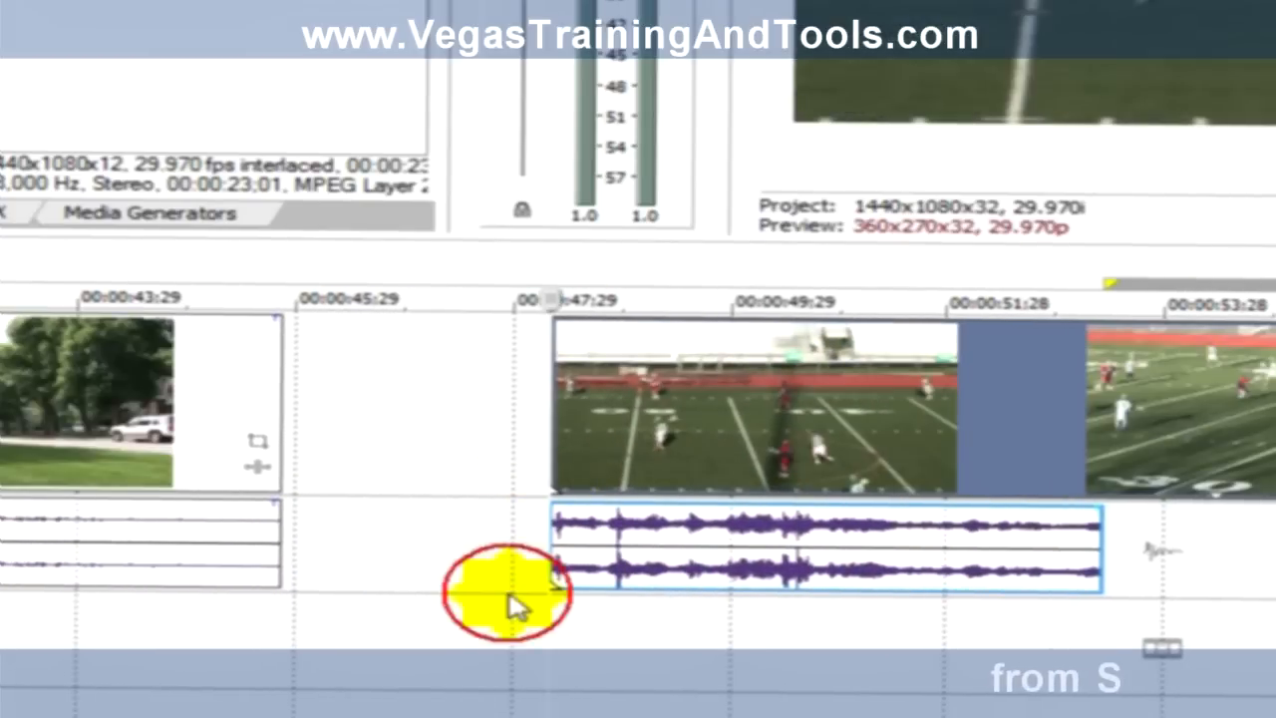
drag(580, 424, 759, 432)
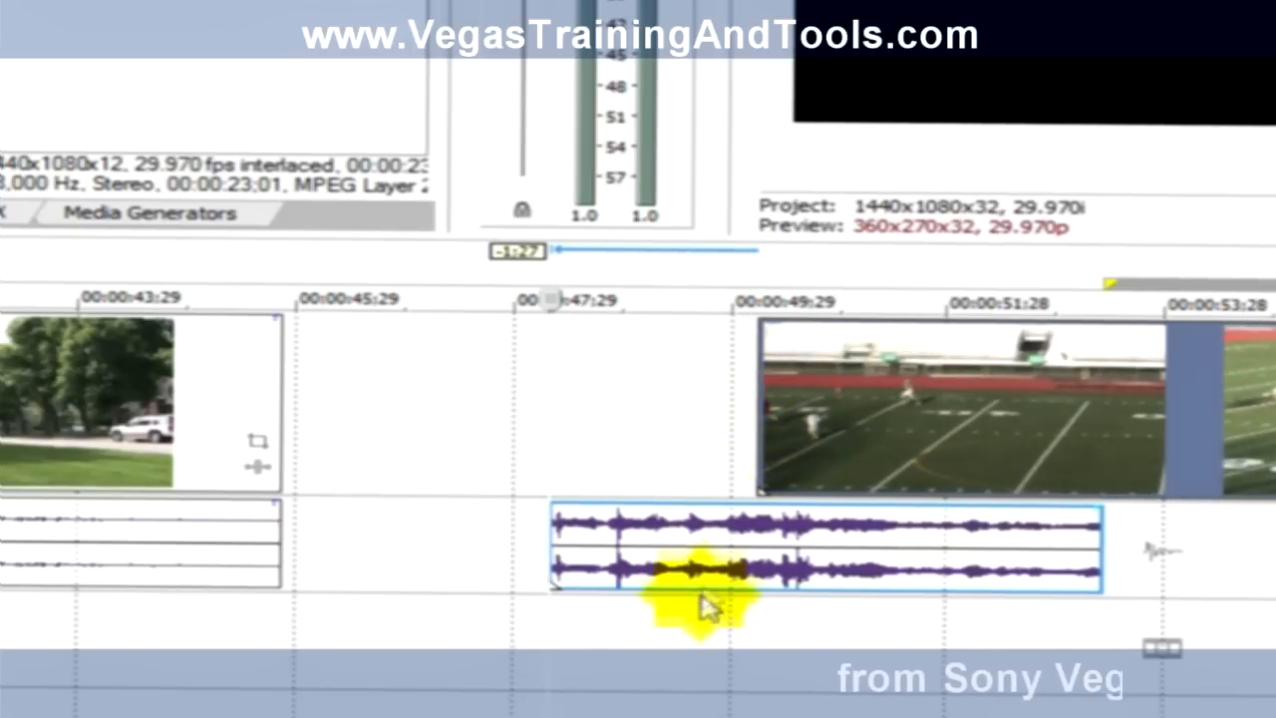
drag(756, 405, 636, 404)
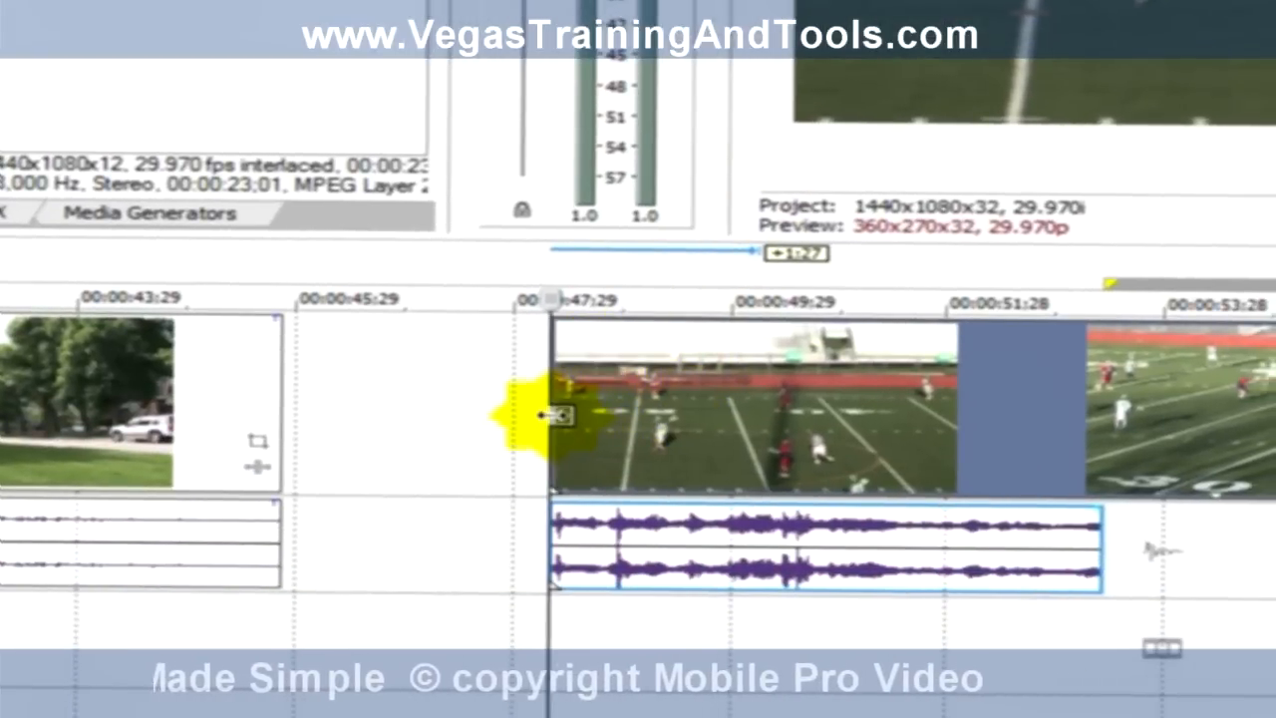
mouse_move(555, 415)
mouse_down()
mouse_move(818, 402)
mouse_move(560, 415)
mouse_up()
mouse_move(555, 543)
mouse_down()
mouse_move(818, 531)
mouse_move(555, 532)
mouse_up()
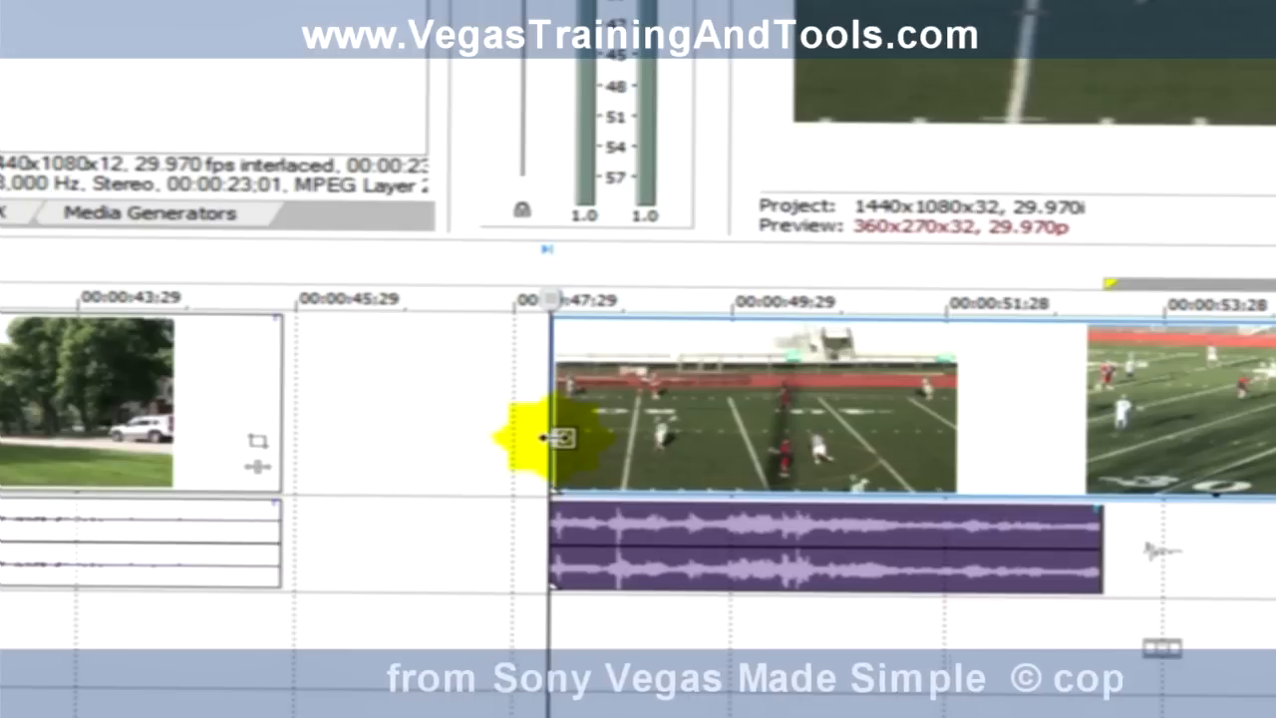
drag(561, 440, 655, 442)
drag(586, 443, 583, 443)
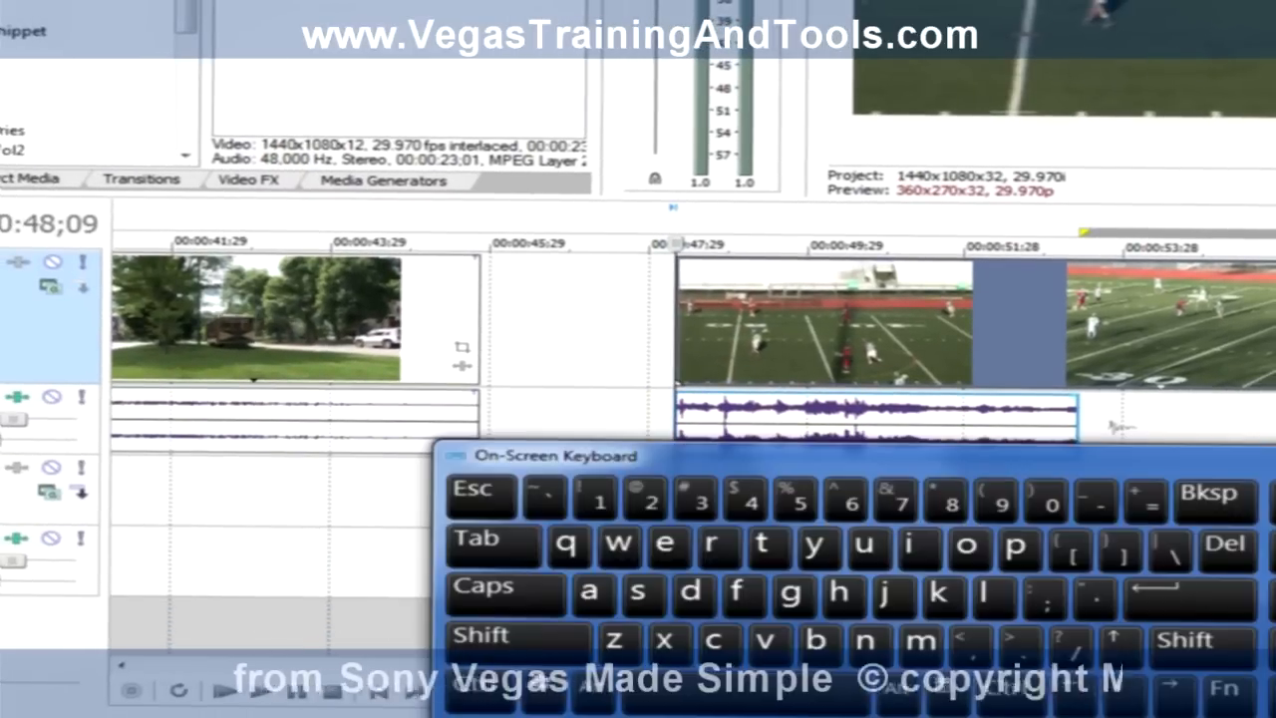
Step: Bring the on-screen keyboard's numeric pad into view, enter edge trimming at the lacrosse clip's start and cycle through the neighbouring clip edges
drag(1146, 461, 713, 461)
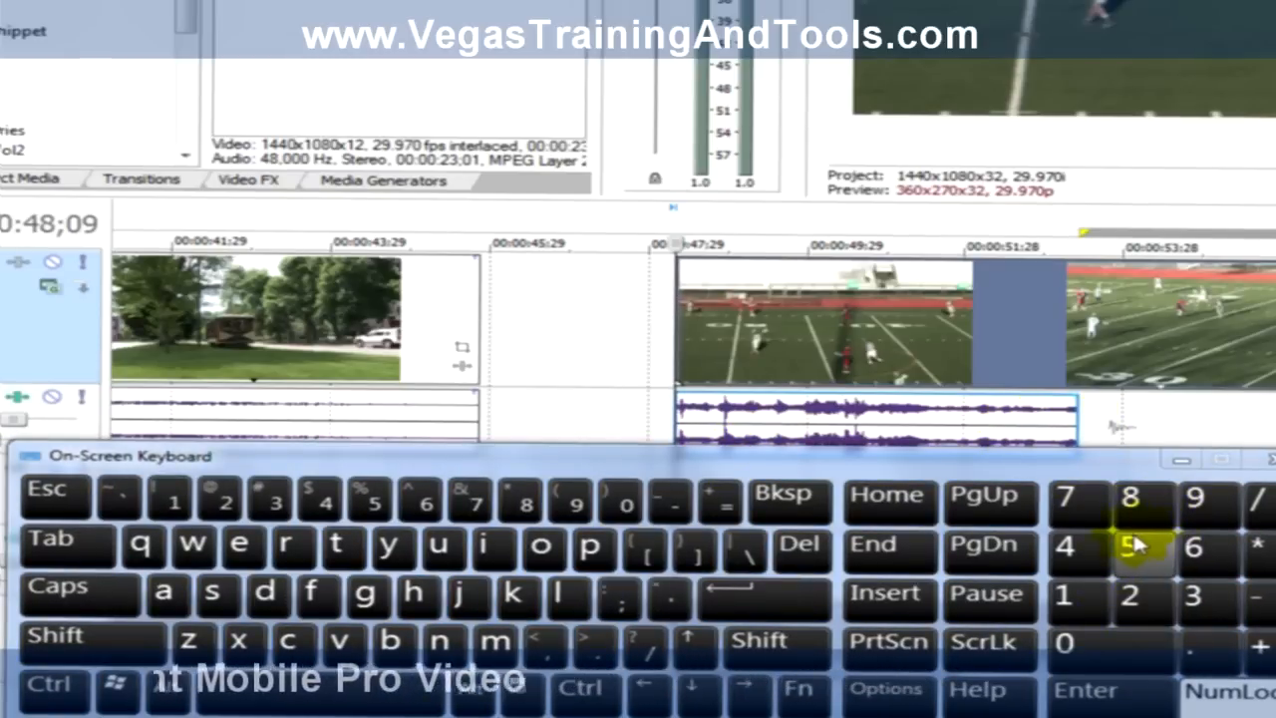
click(1069, 503)
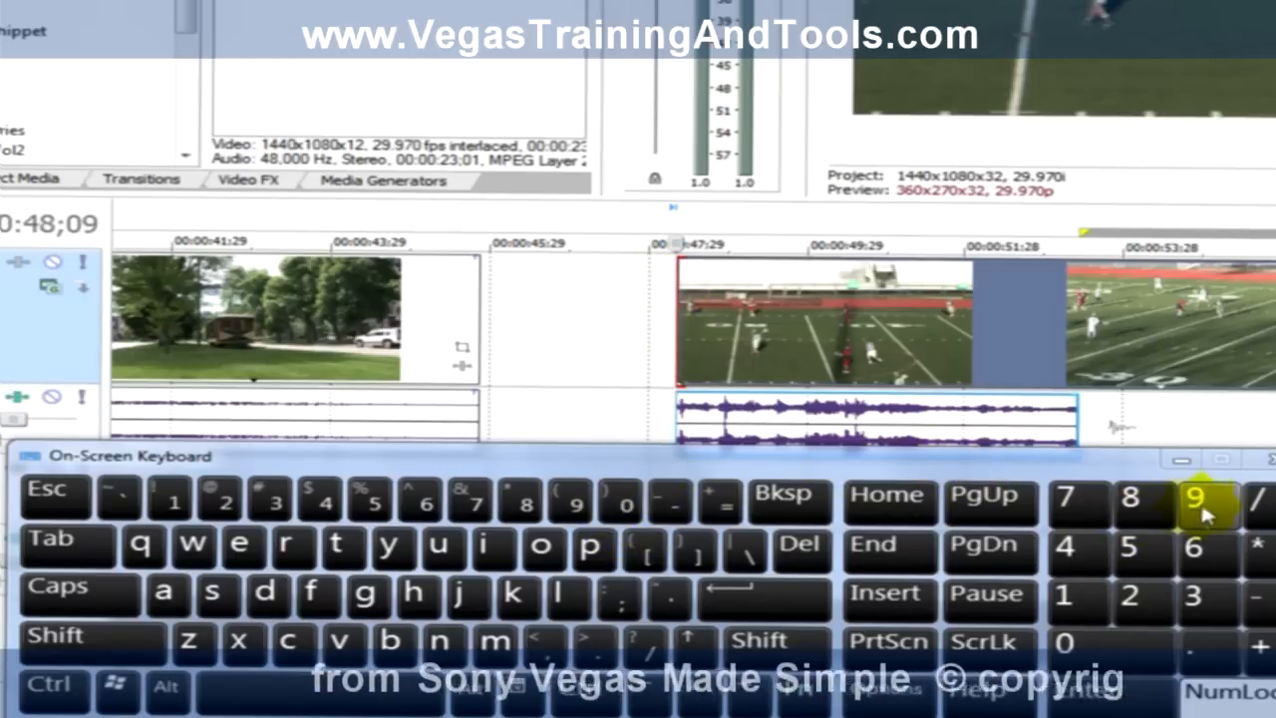
click(1197, 502)
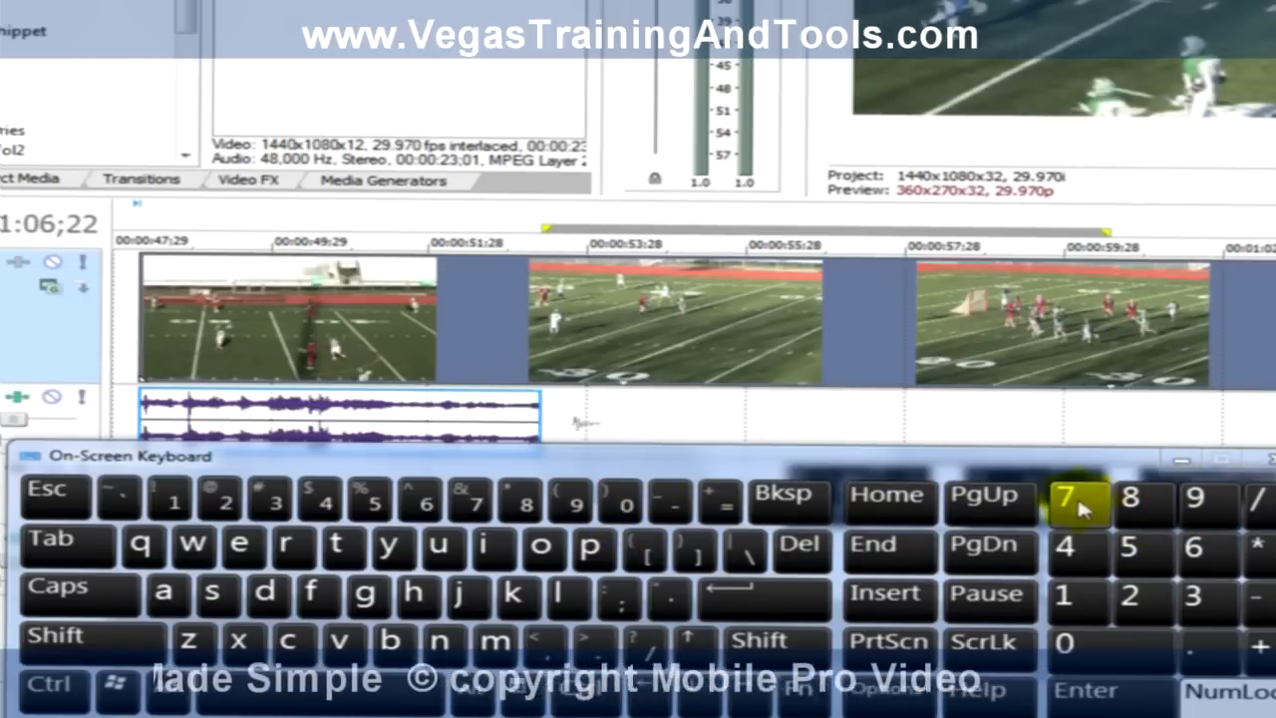
click(1072, 504)
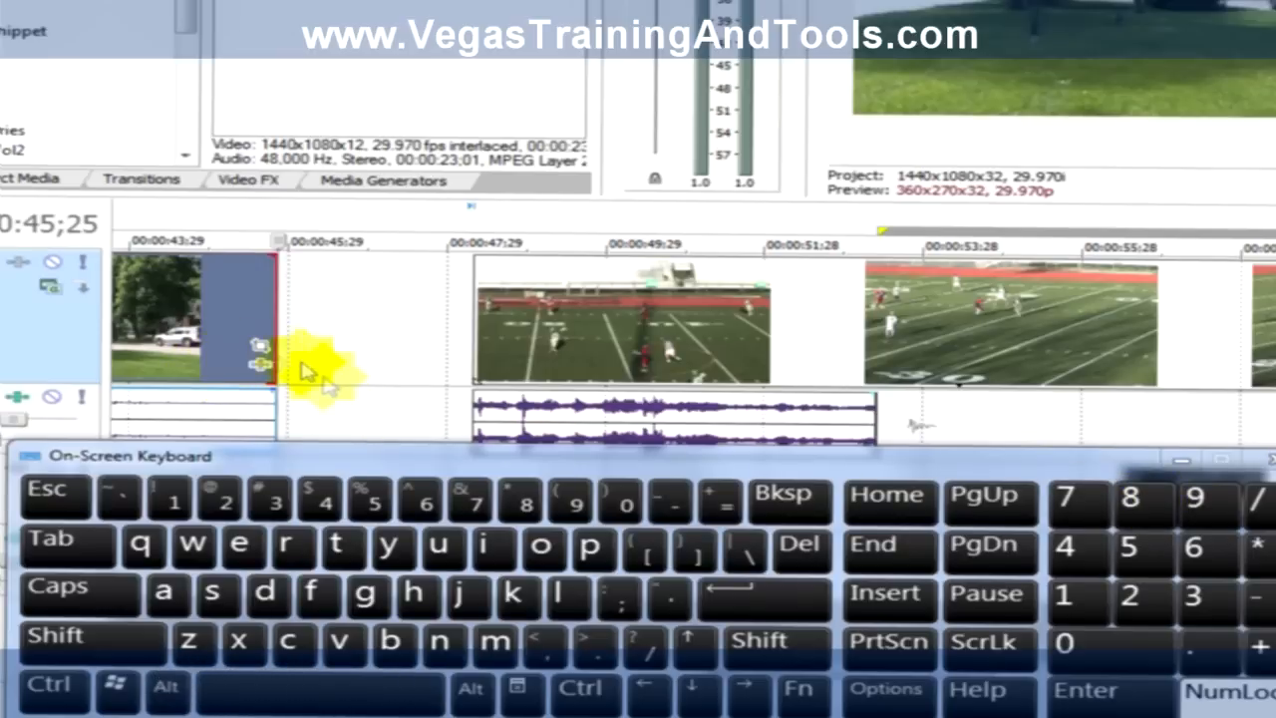
Step: Select the lacrosse clip's start edge in edge trimming mode and trim it inward frame by frame by about 27 frames
click(538, 294)
click(414, 437)
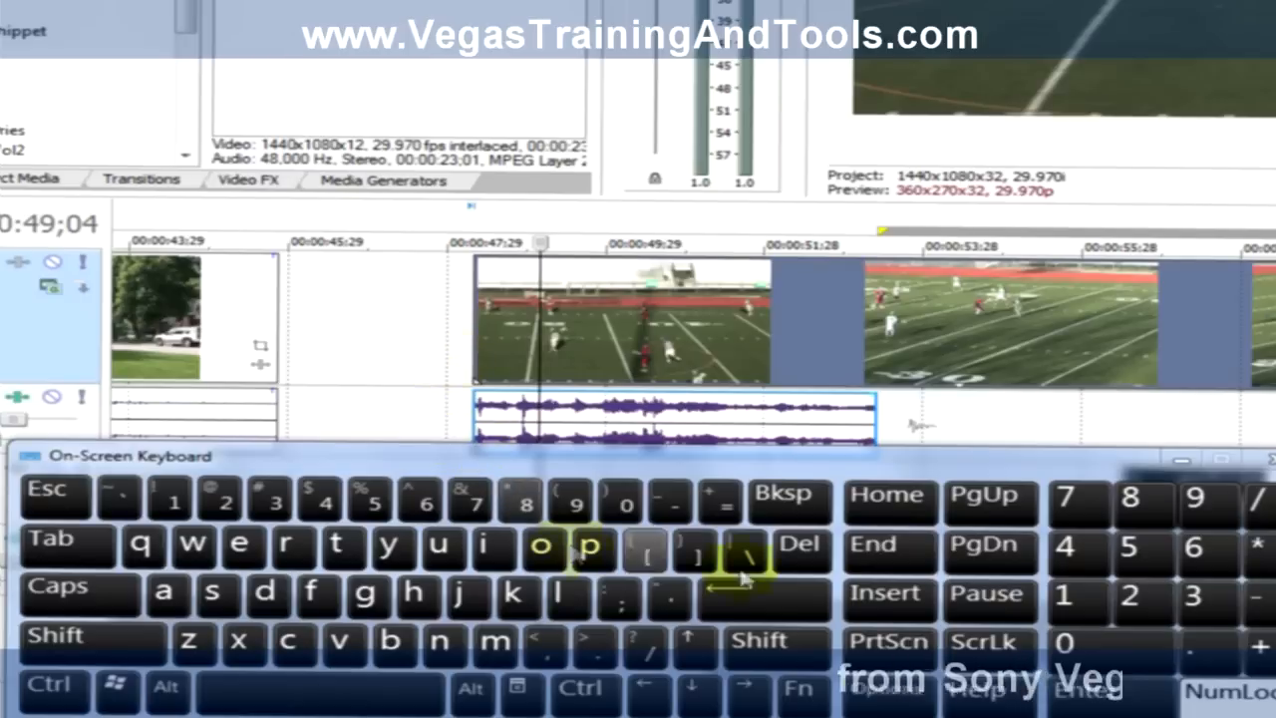
click(1068, 495)
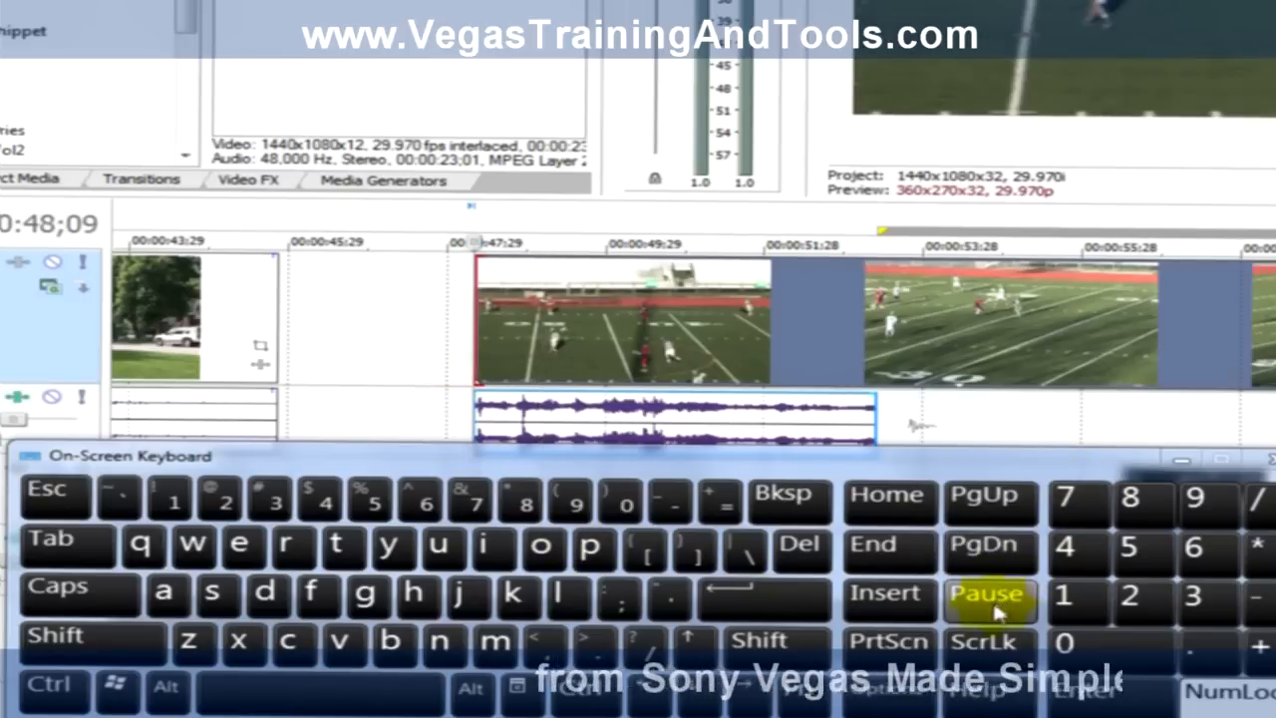
click(1198, 605)
click(1197, 605)
click(1197, 606)
click(1199, 607)
click(1200, 608)
click(1199, 607)
click(1198, 606)
click(1199, 606)
click(1199, 606)
click(1198, 606)
click(1199, 607)
click(1198, 606)
click(1199, 606)
click(1198, 607)
click(1198, 606)
click(1199, 606)
click(1199, 606)
click(1199, 606)
click(1198, 606)
click(1199, 608)
click(1199, 608)
click(1199, 608)
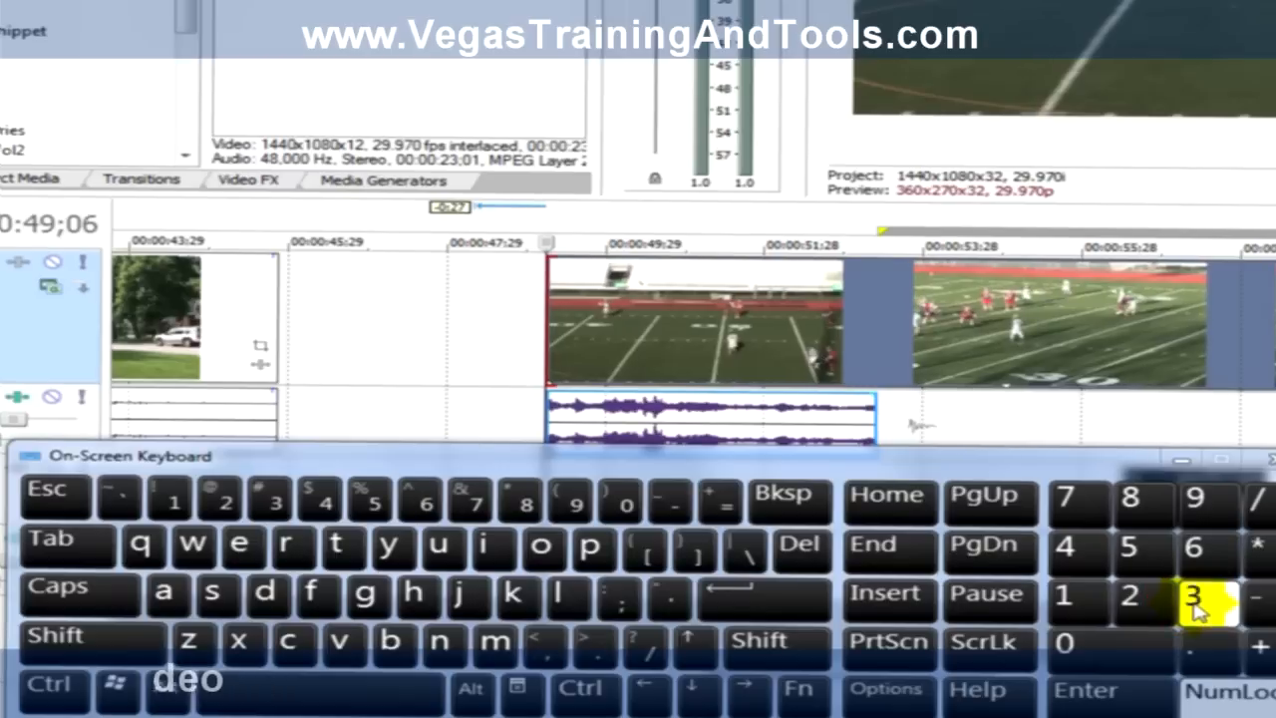
click(1199, 607)
click(1198, 606)
Step: Extend the lacrosse clip's start edge outward in small steps and trim it inward again to about 00:00:49;04
click(1077, 603)
click(1077, 603)
click(1077, 604)
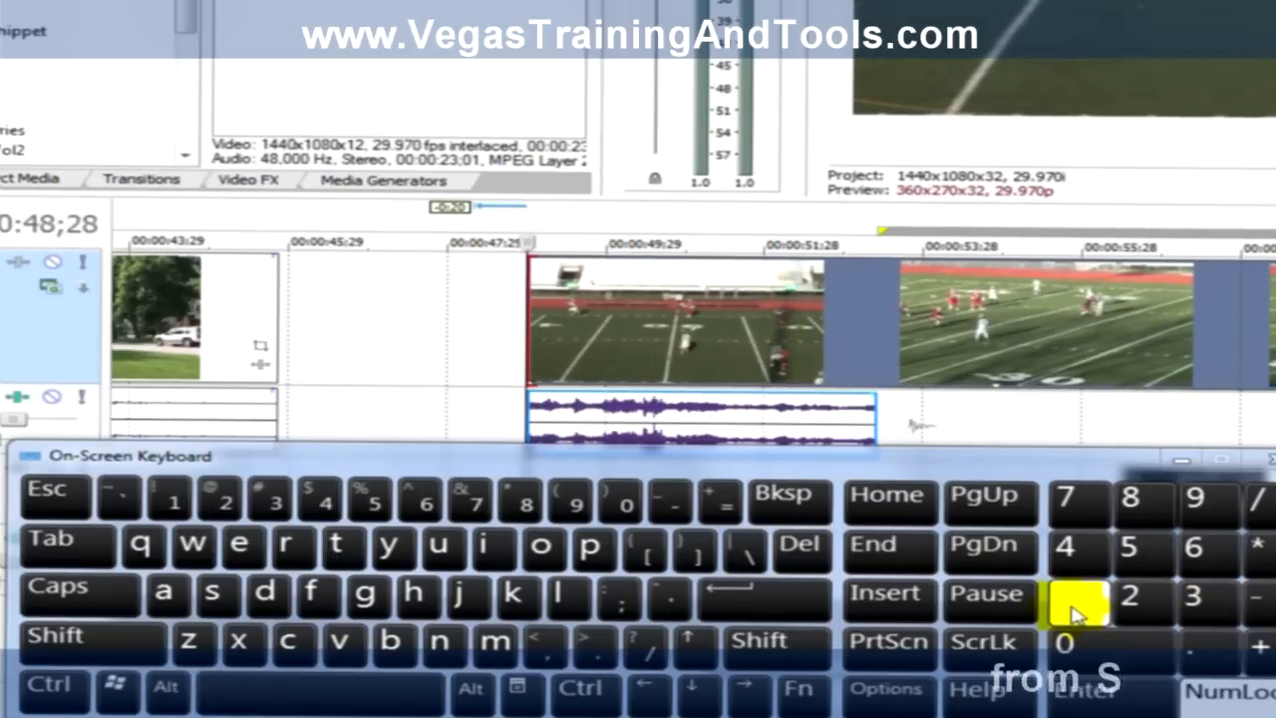
click(1075, 611)
click(1075, 611)
click(1075, 610)
click(1072, 610)
click(1072, 610)
click(1207, 606)
click(1207, 607)
click(1207, 606)
click(1207, 606)
click(1204, 608)
click(1205, 608)
click(1203, 608)
click(1204, 608)
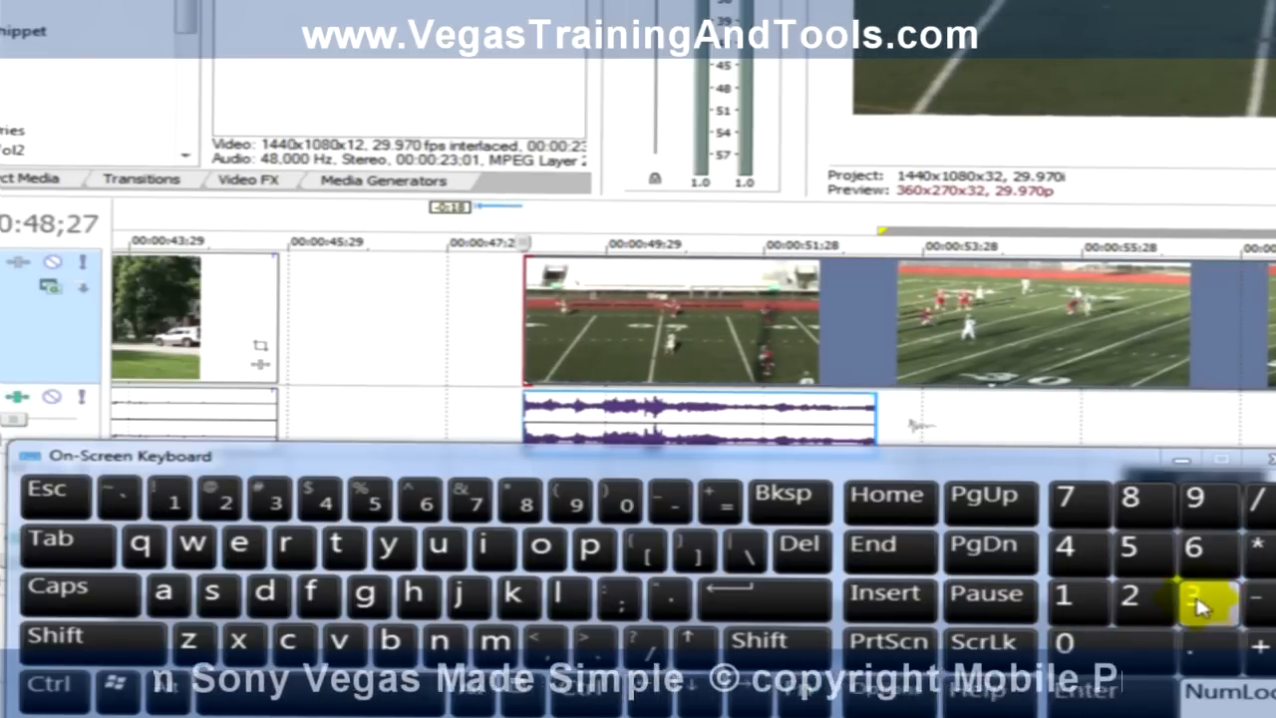
click(1203, 608)
click(1202, 608)
click(1202, 608)
click(1202, 608)
click(1202, 608)
click(1202, 609)
click(1203, 609)
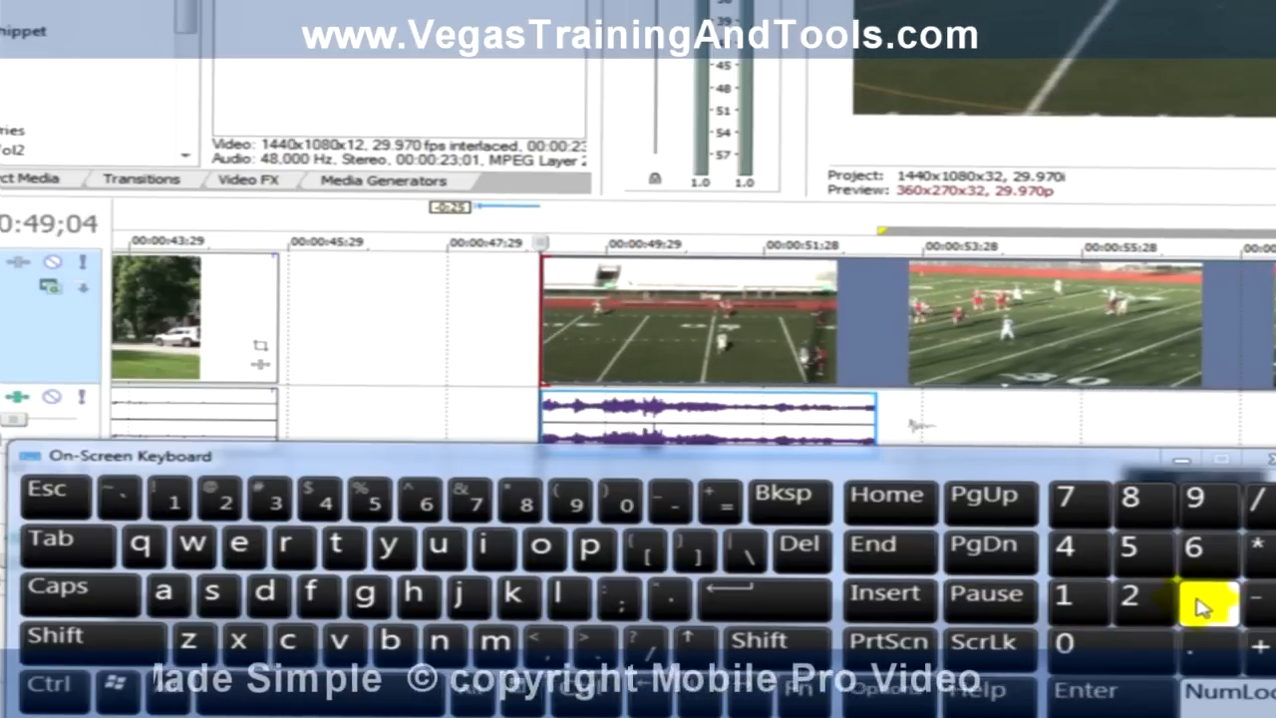
click(1203, 609)
Step: Extend the lacrosse clip's start edge outward in small steps to 00:00:48;23
click(1069, 604)
click(1069, 604)
click(1069, 610)
click(1069, 610)
click(1069, 610)
click(1069, 610)
click(1069, 610)
click(1067, 611)
click(1067, 610)
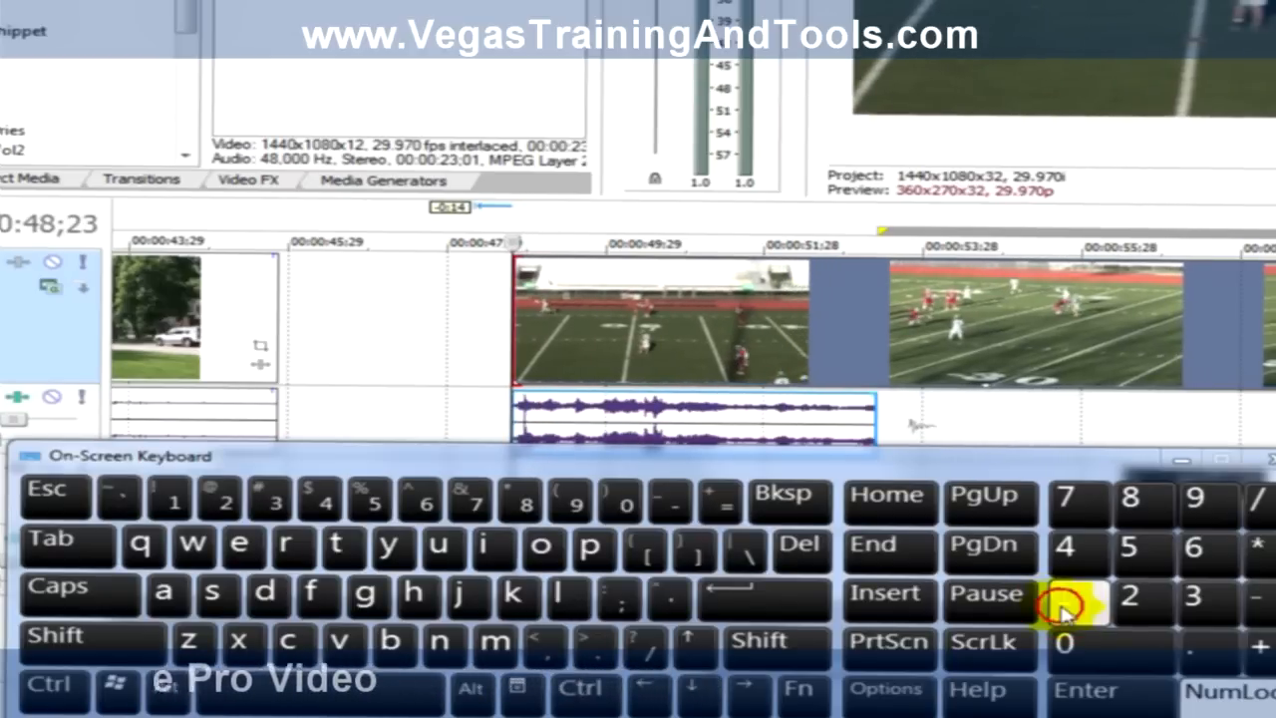